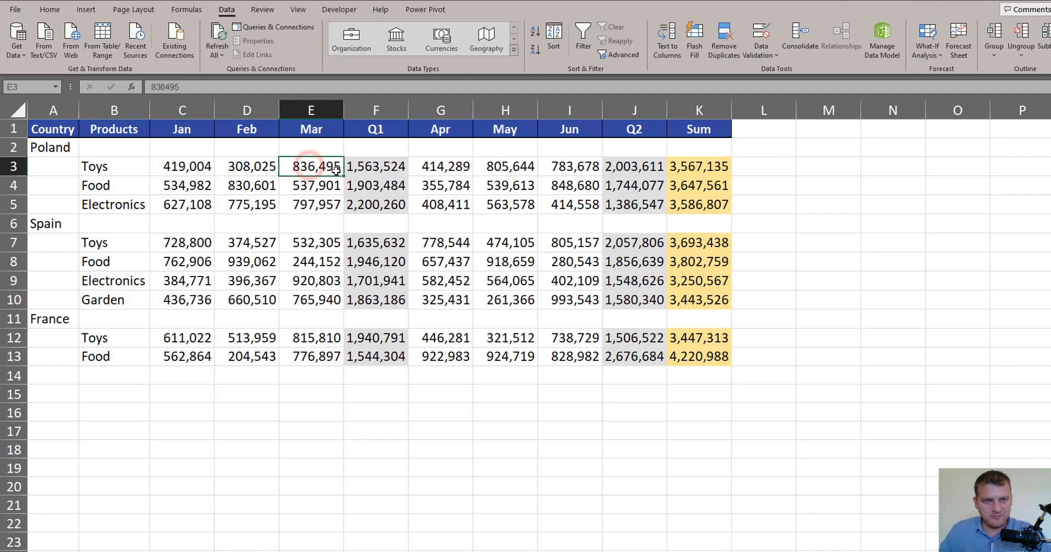
# Inspect the SUBTOTAL formulas behind the Q1, Q2 and Sum values for Poland's Toys in row 3
pyautogui.click(377, 166)
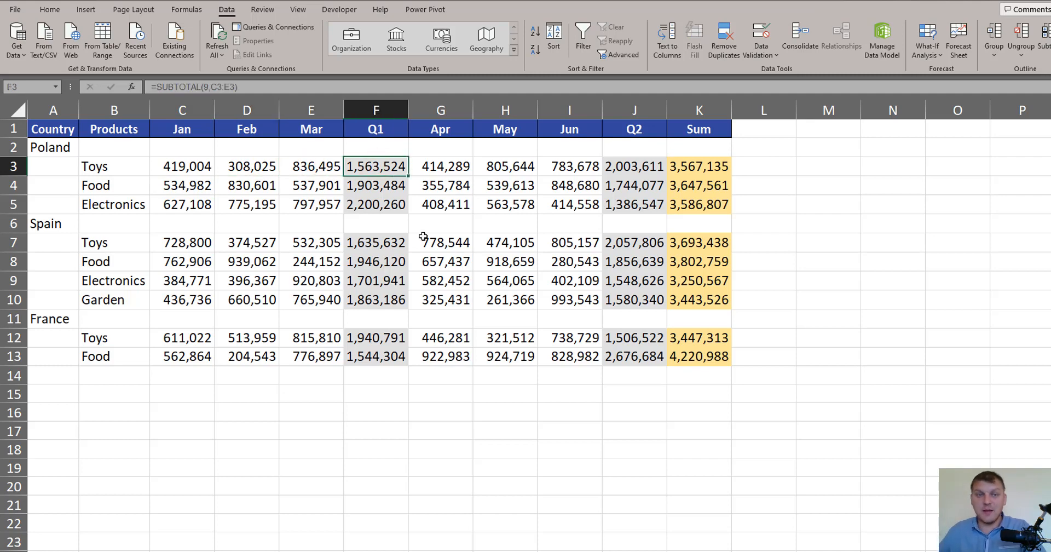
pyautogui.press('F2')
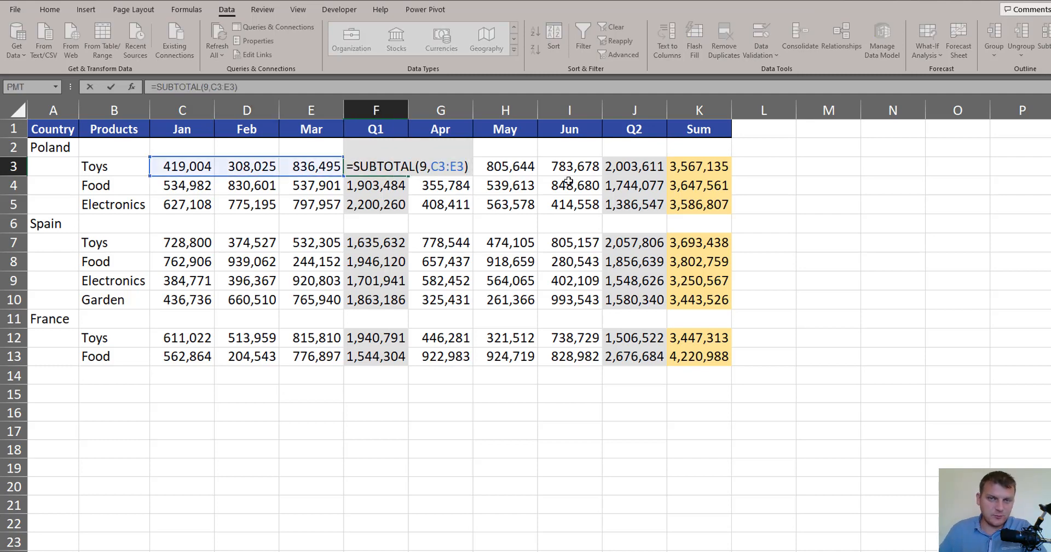
pyautogui.doubleClick(629, 166)
pyautogui.press('Tab')
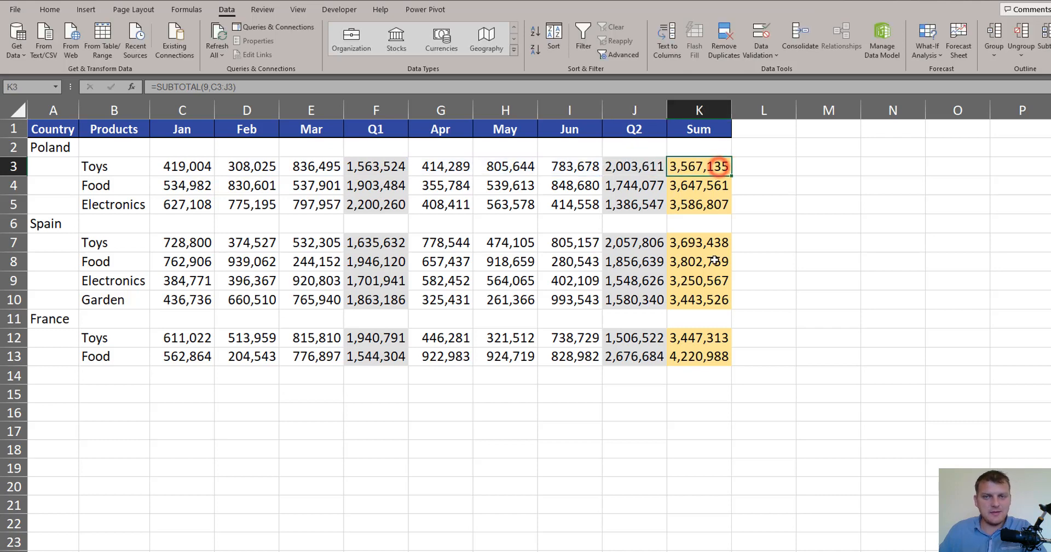
pyautogui.press('F2')
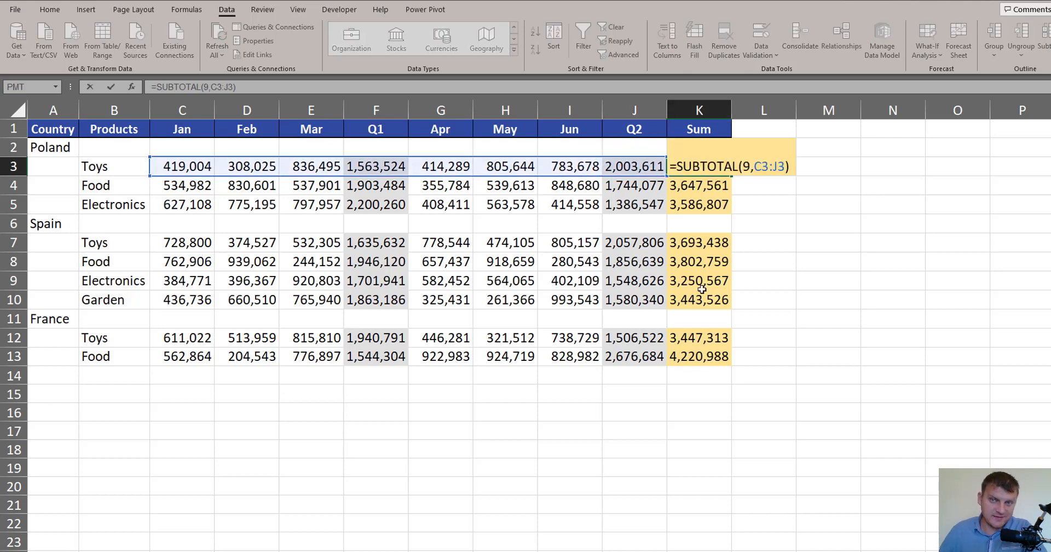
pyautogui.press('Escape')
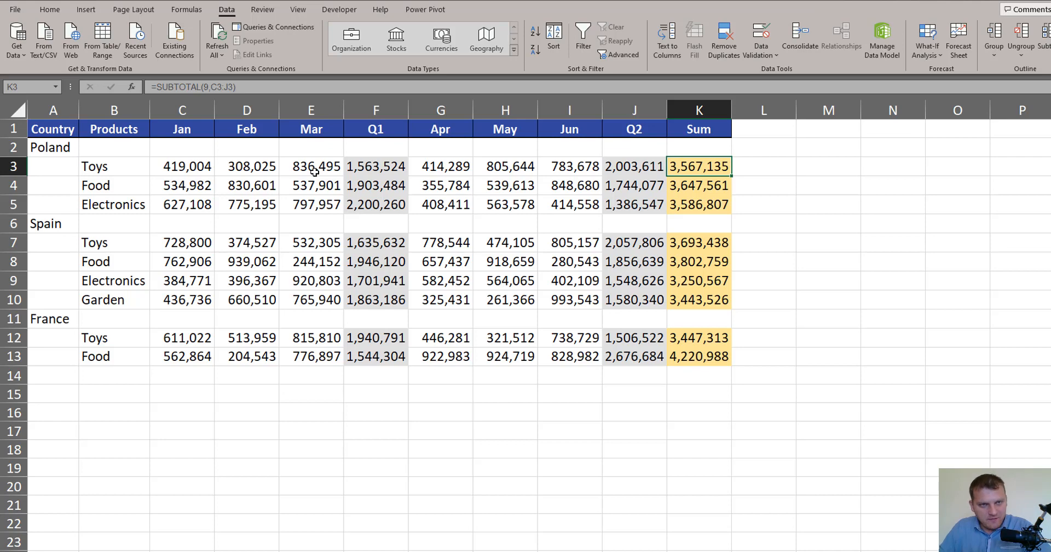
# Hide columns C to E, which hold the Jan, Feb and Mar figures
pyautogui.moveTo(311, 110); pyautogui.dragTo(188, 110)
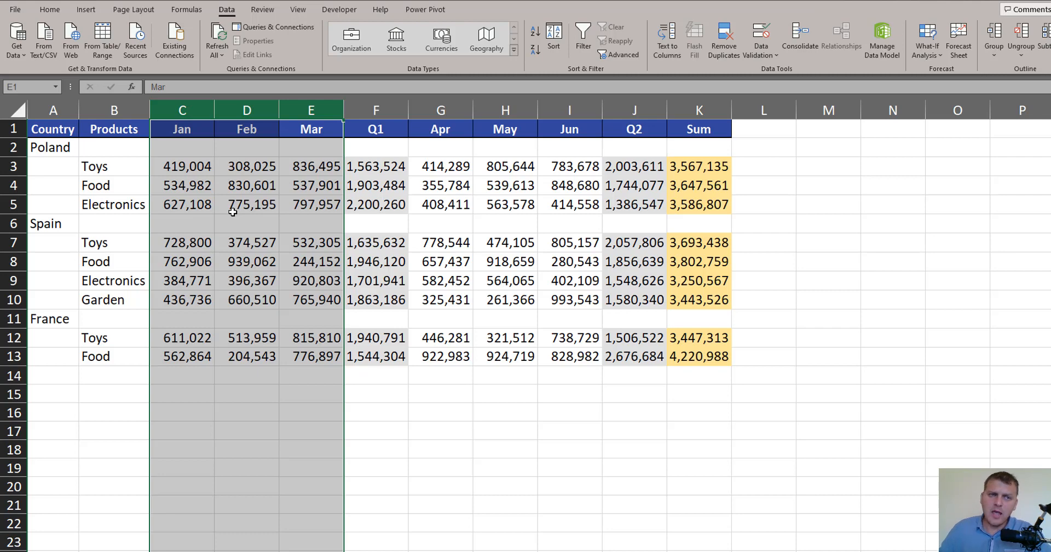
pyautogui.rightClick(201, 114)
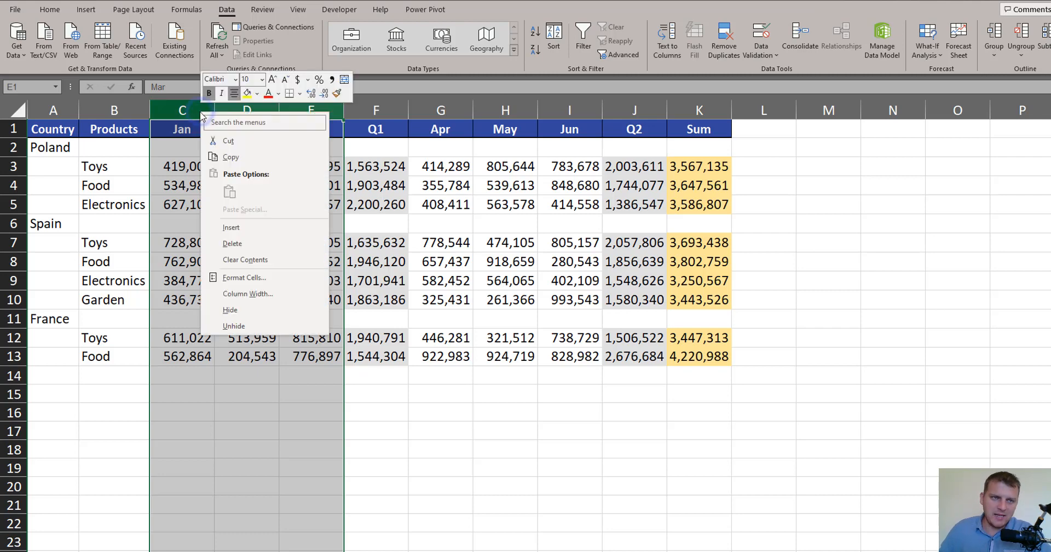
pyautogui.click(231, 310)
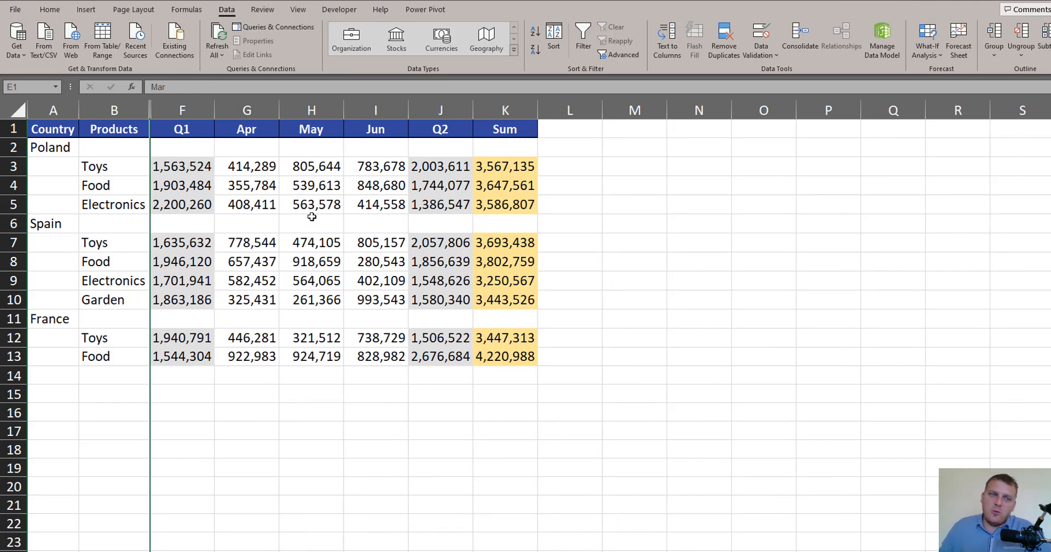
# Unhide the month columns between Products and Q1
pyautogui.moveTo(182, 110); pyautogui.dragTo(120, 111)
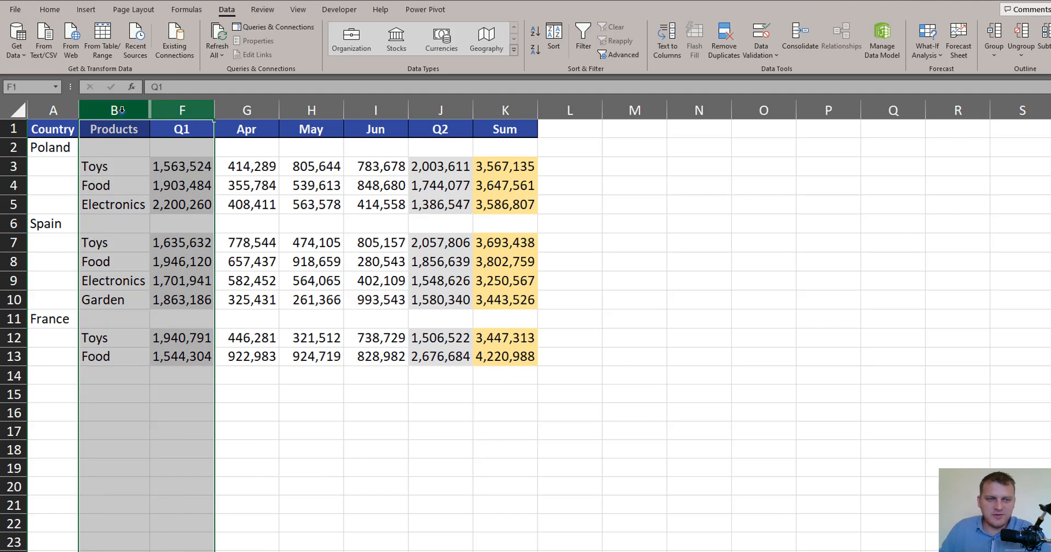
pyautogui.rightClick(119, 111)
pyautogui.click(174, 327)
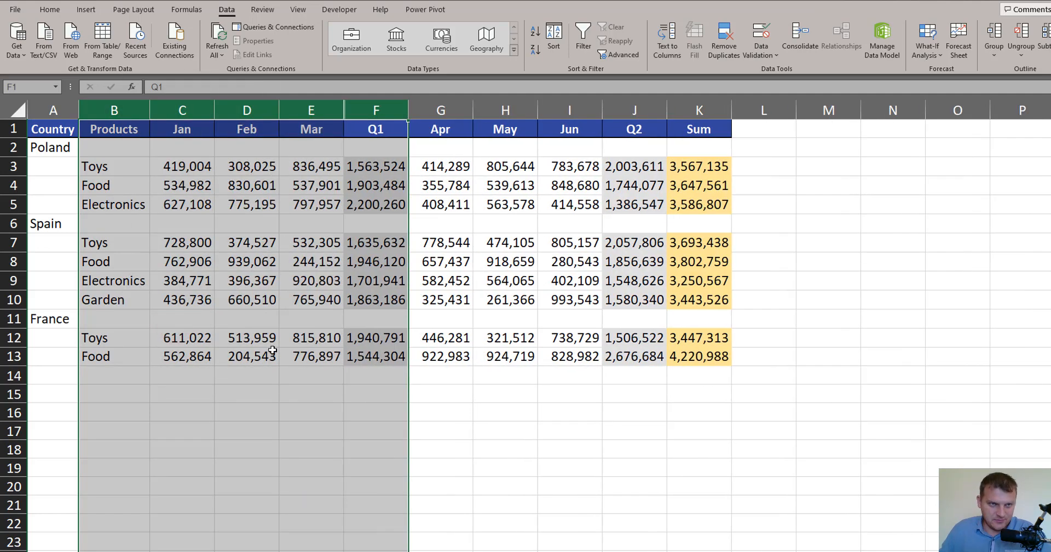
pyautogui.click(189, 168)
pyautogui.click(244, 166)
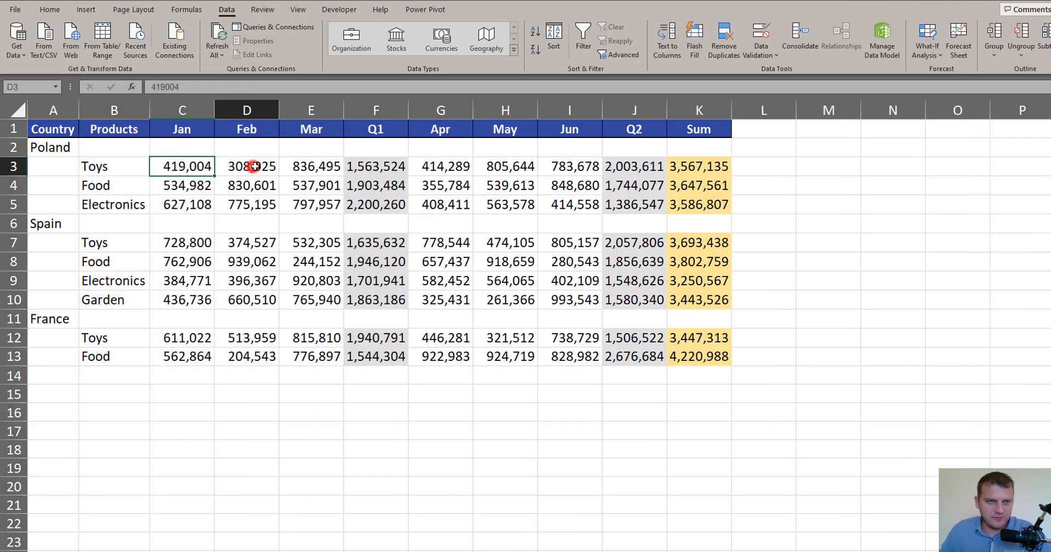
pyautogui.click(300, 166)
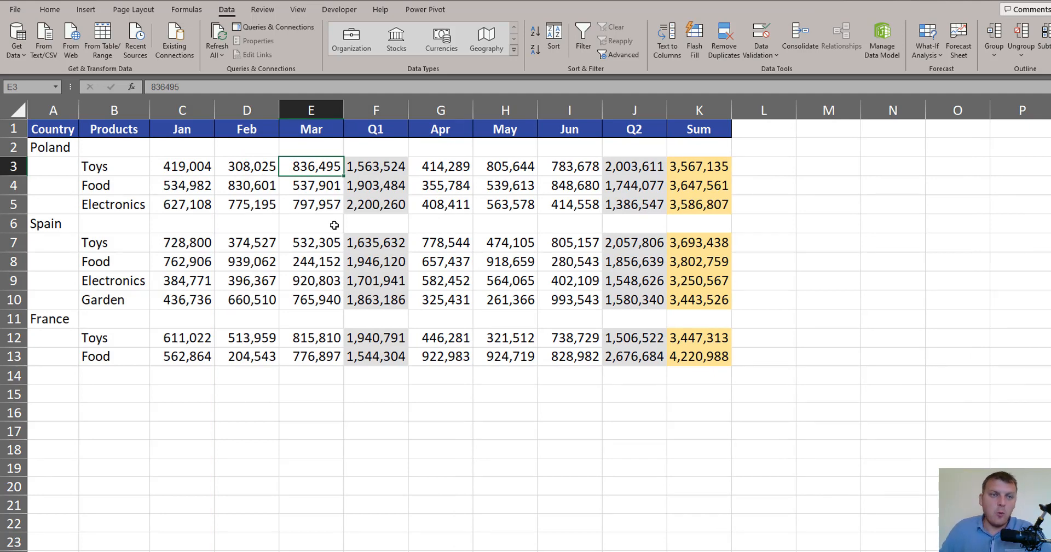
# Group the Jan, Feb and Mar columns, and test the group by collapsing and expanding it twice
pyautogui.moveTo(183, 110); pyautogui.dragTo(307, 110)
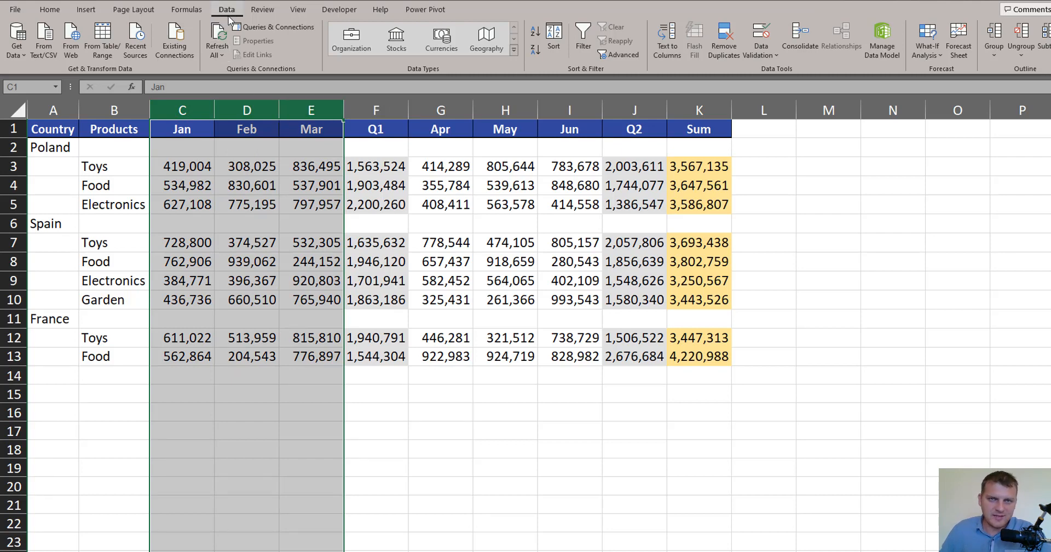
pyautogui.click(1000, 36)
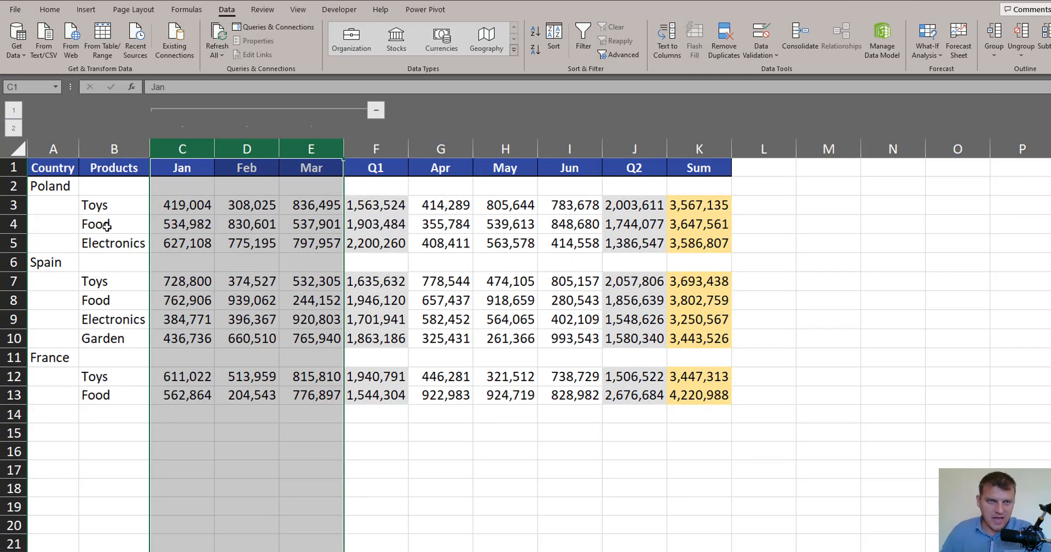
pyautogui.click(377, 112)
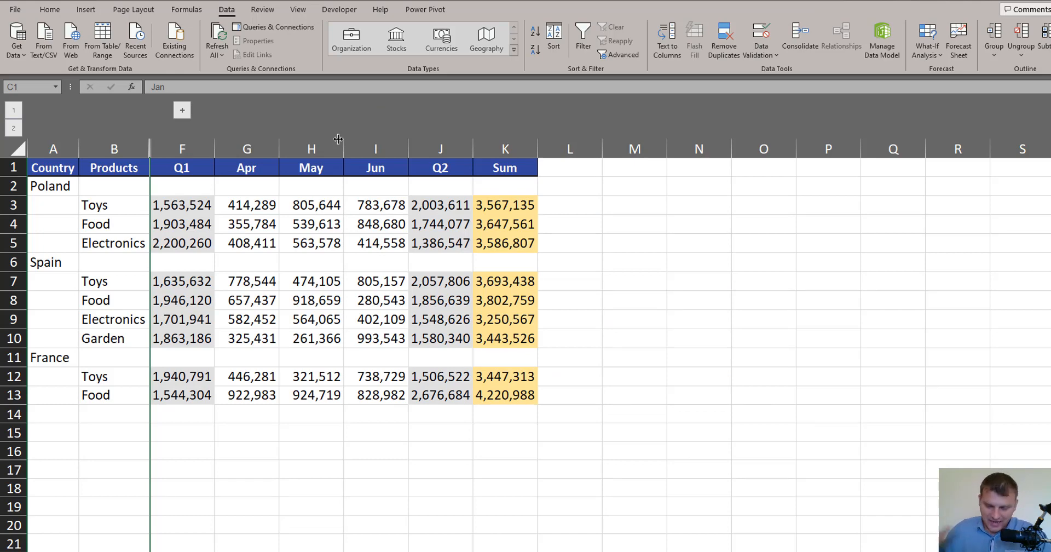
pyautogui.click(183, 111)
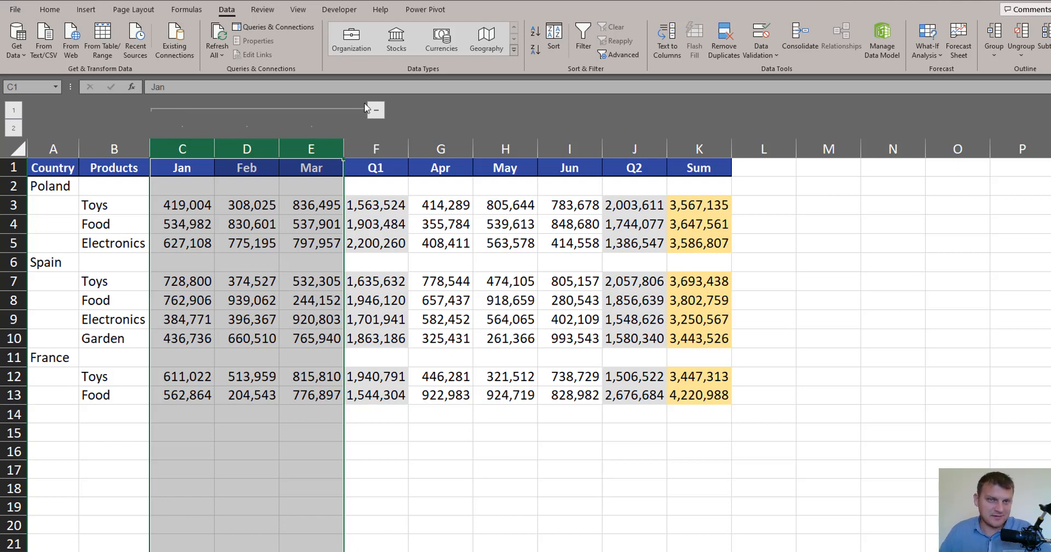
pyautogui.click(376, 110)
pyautogui.click(182, 110)
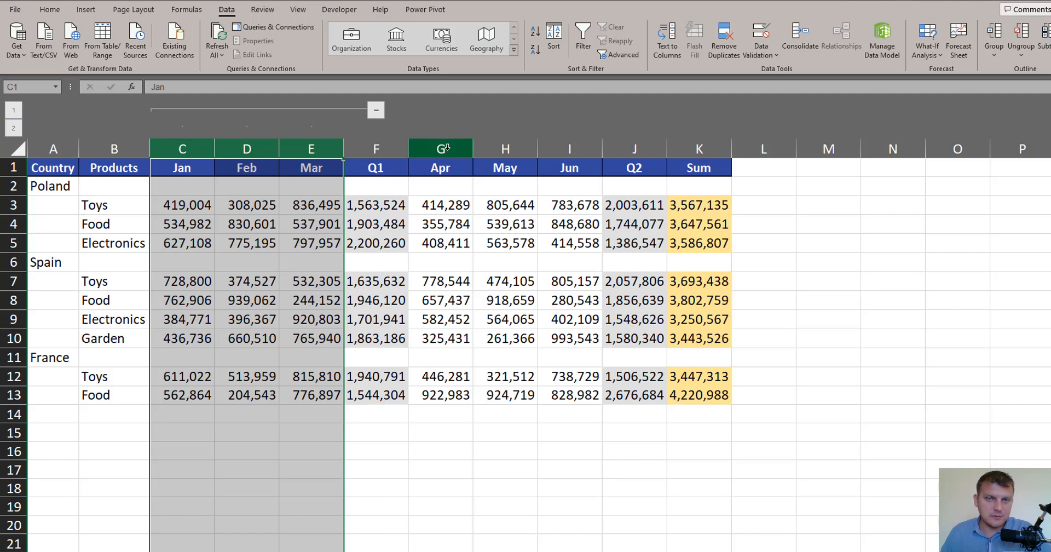
# Group the Apr, May and Jun columns as a second outline group
pyautogui.moveTo(446, 146); pyautogui.dragTo(597, 147)
pyautogui.click(992, 34)
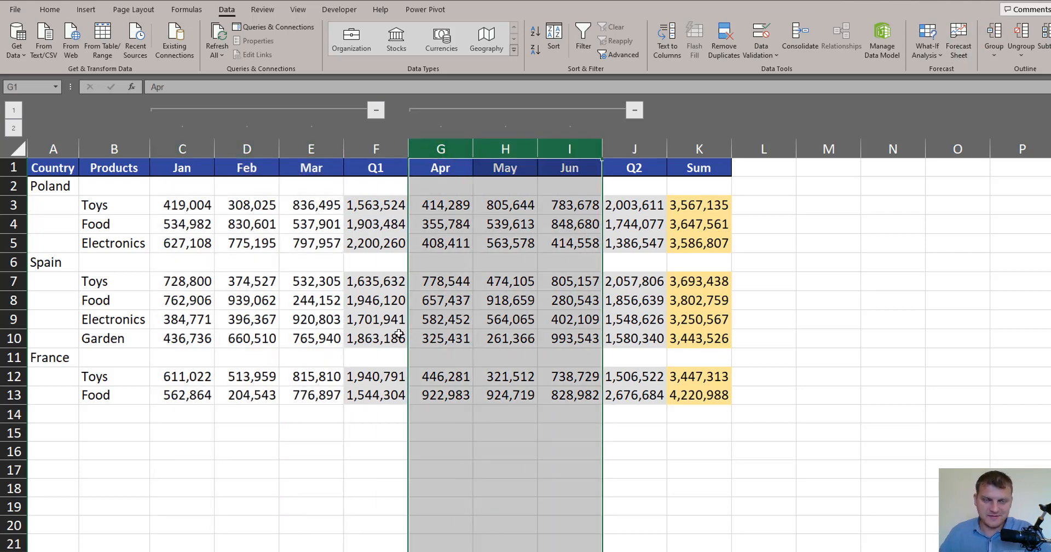
# Remove all column groups from the worksheet by clearing the outline
pyautogui.click(385, 149)
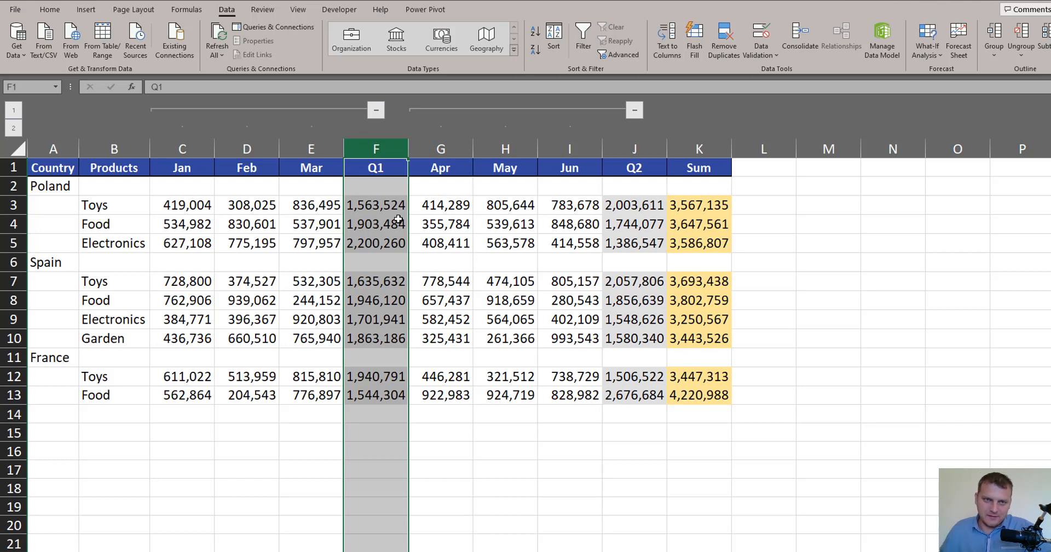
pyautogui.click(384, 188)
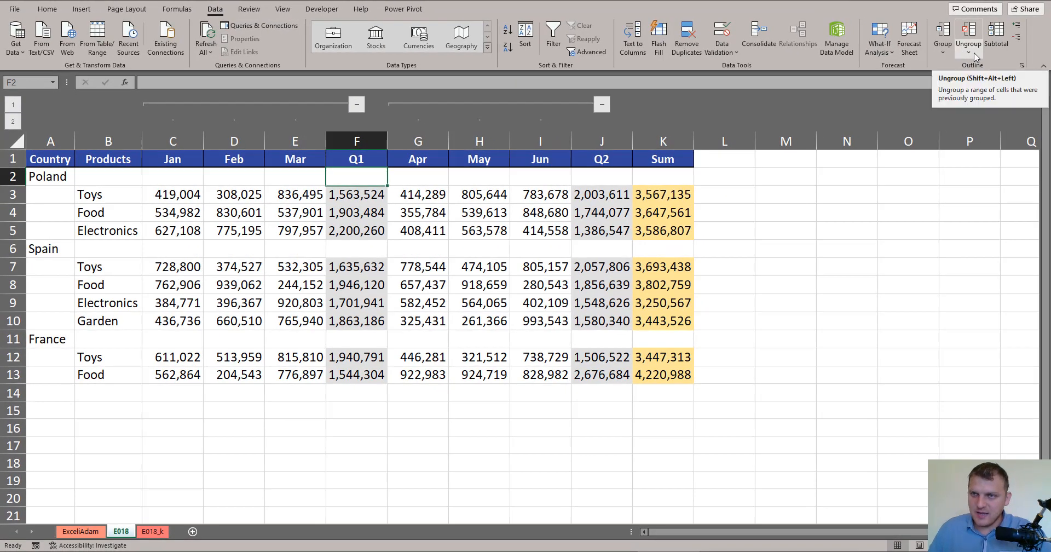
pyautogui.click(974, 53)
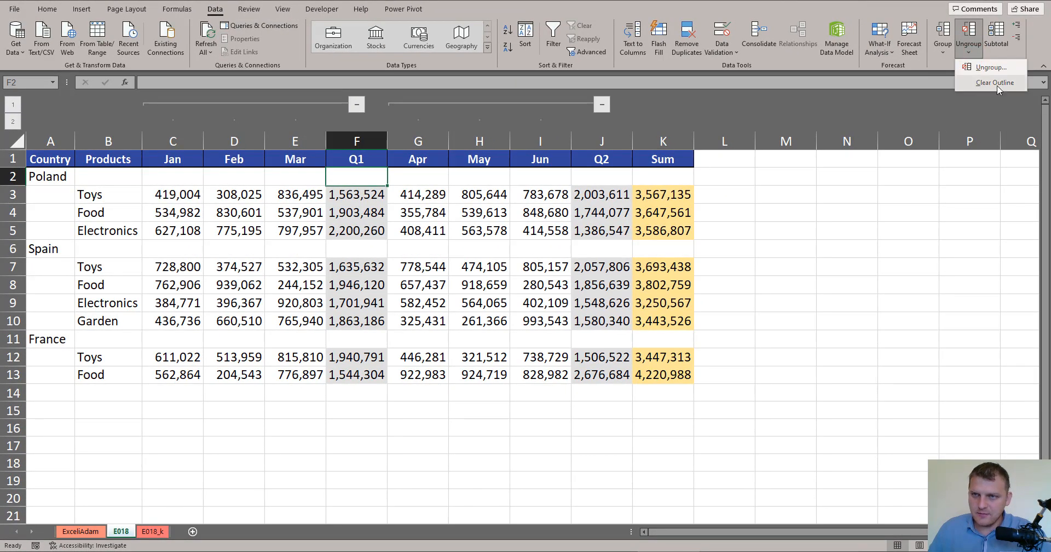
pyautogui.click(971, 83)
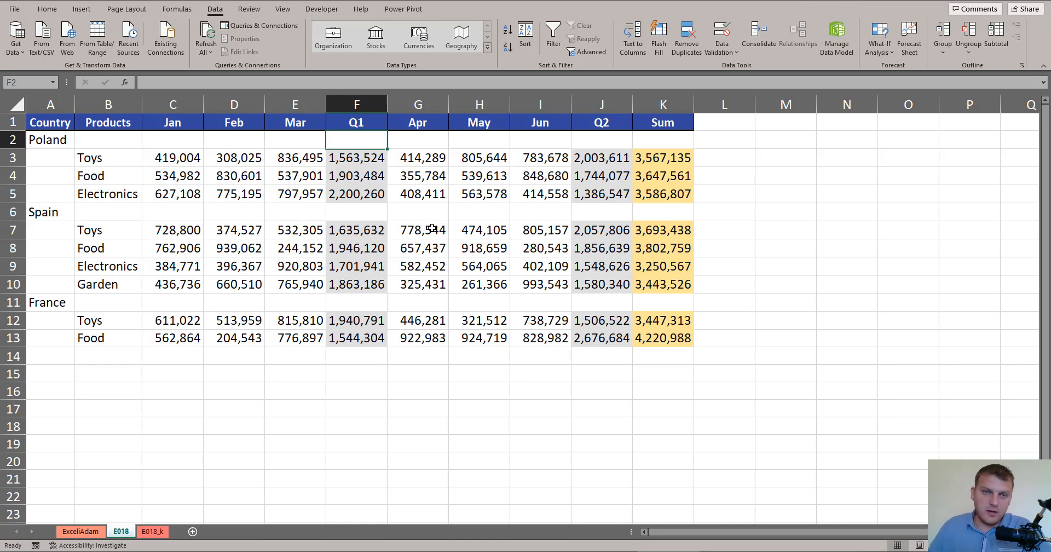
# Check which ranges the SUBTOTAL formulas in F3, J3 and K3 refer to, leaving the formulas as they are
pyautogui.click(366, 159)
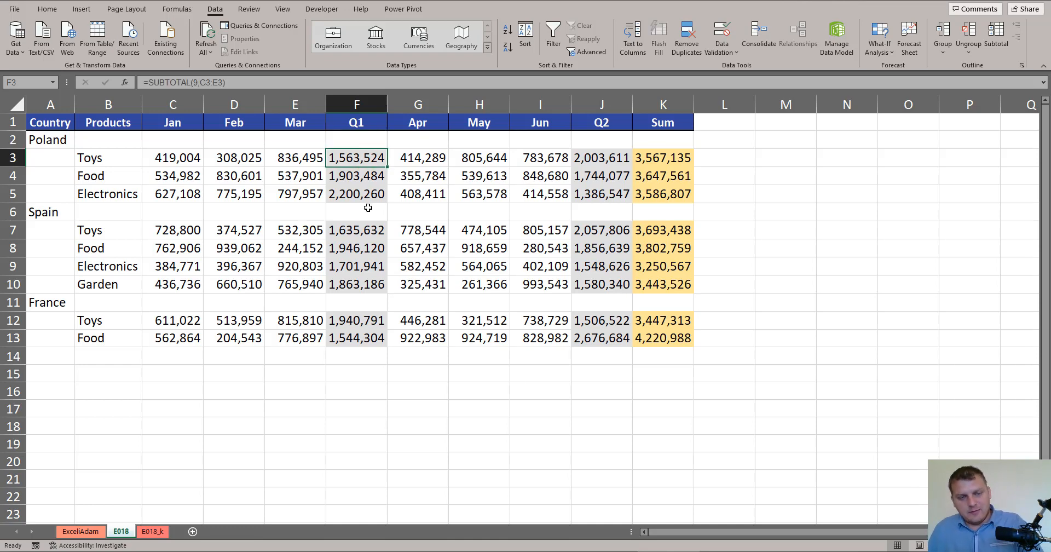
pyautogui.press('F2')
pyautogui.hotkey('ctrl', 'Return')
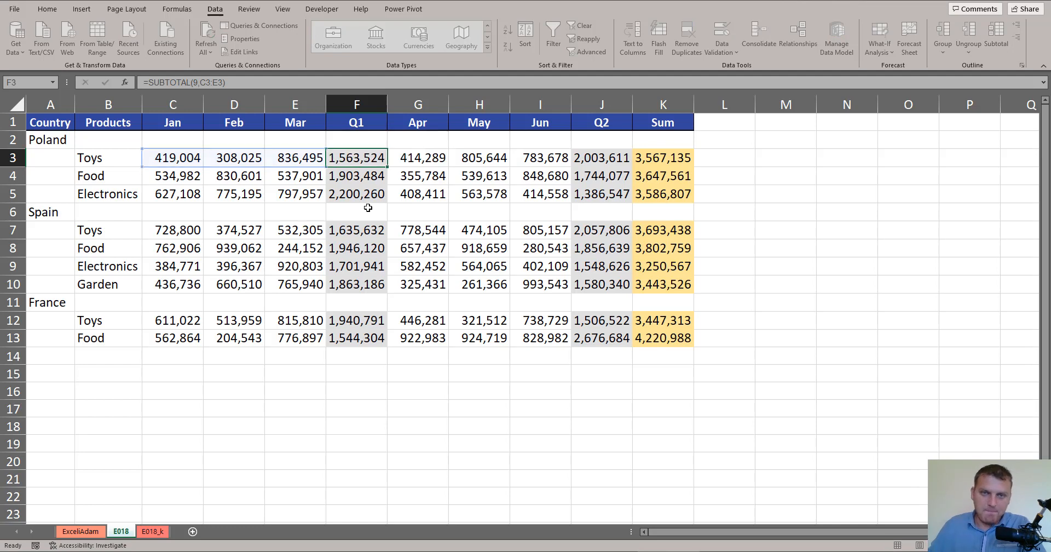
pyautogui.press('Right')
pyautogui.press('Right')
pyautogui.press('Right')
pyautogui.press('Right')
pyautogui.press('F2')
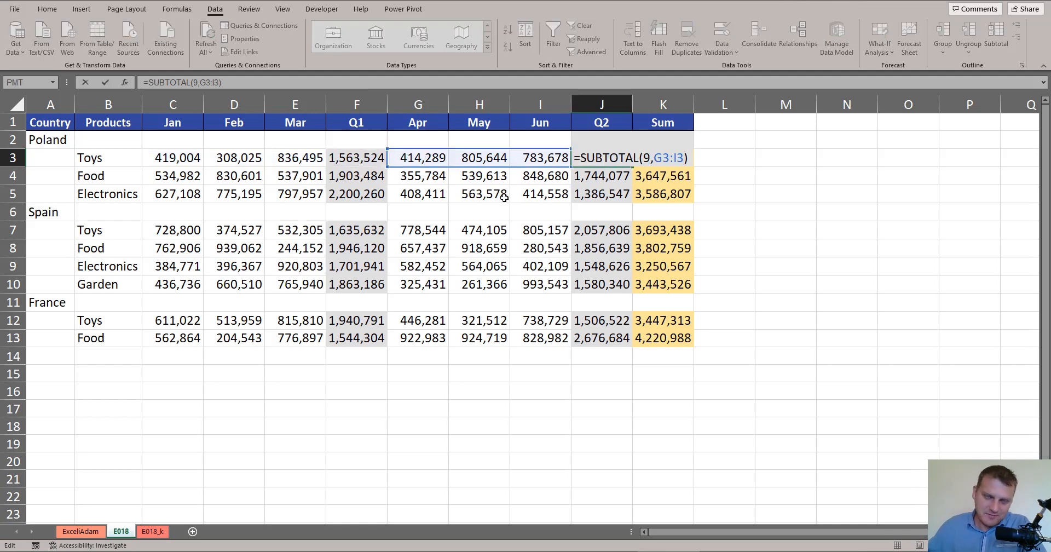
pyautogui.hotkey('ctrl', 'Return')
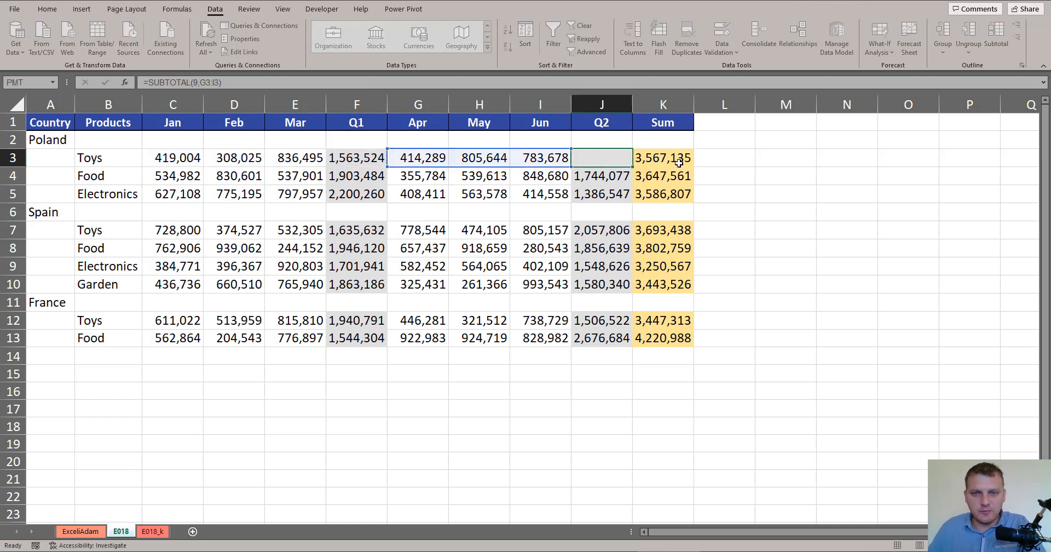
pyautogui.click(676, 157)
pyautogui.press('F2')
pyautogui.hotkey('ctrl', 'Return')
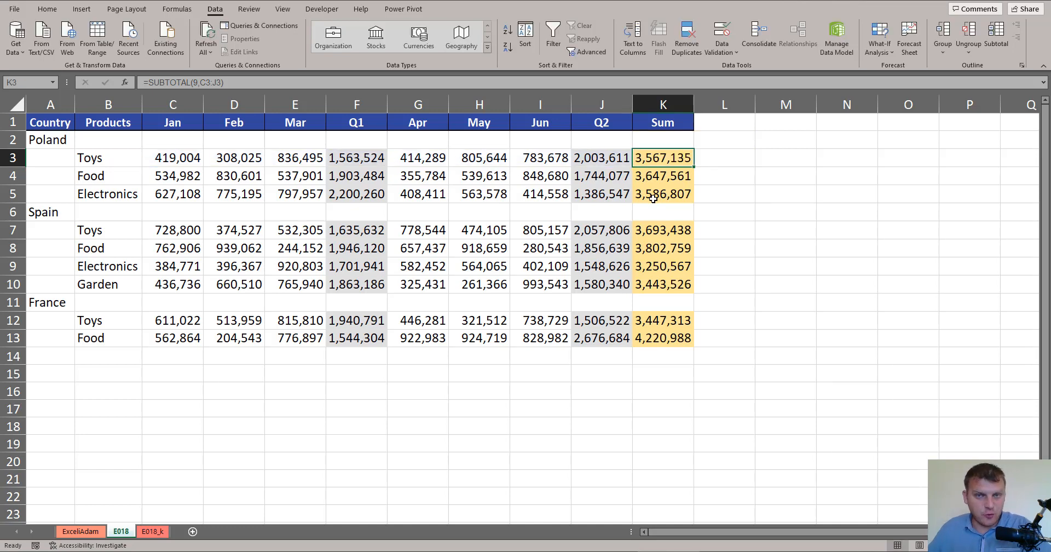
# Create the column groups automatically from the table's formulas with Auto Outline, starting from a single cell in the table
pyautogui.click(624, 137)
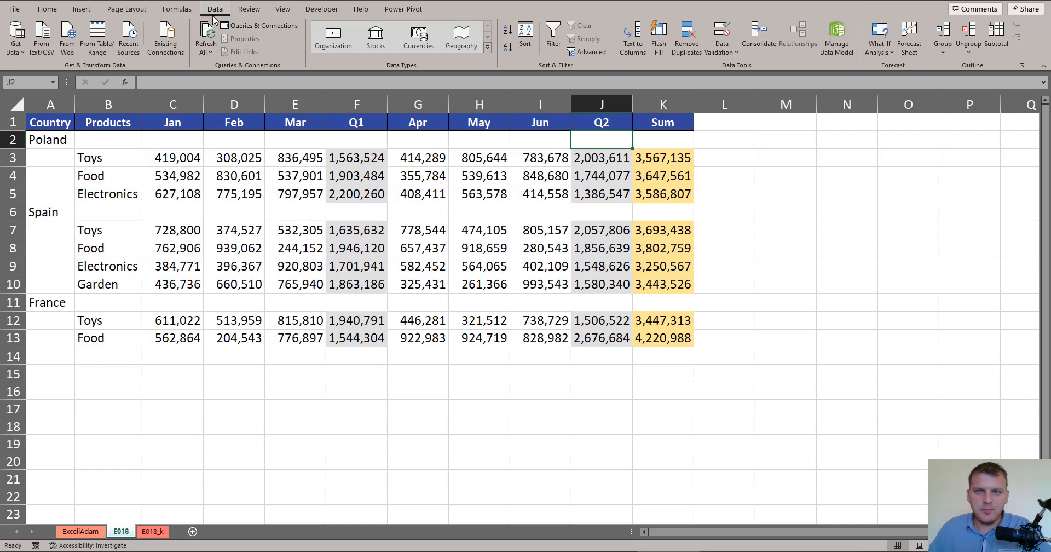
pyautogui.click(944, 53)
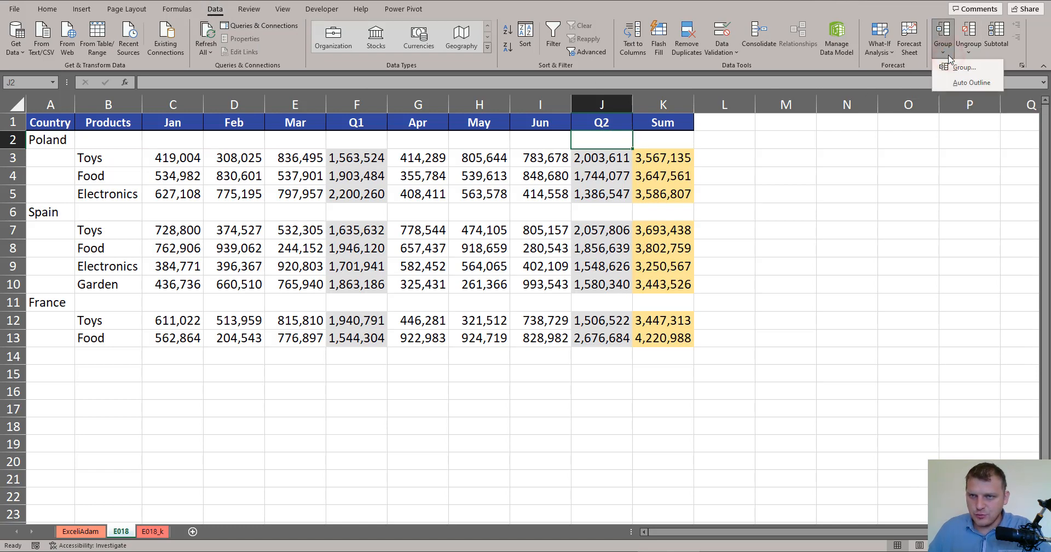
pyautogui.click(943, 85)
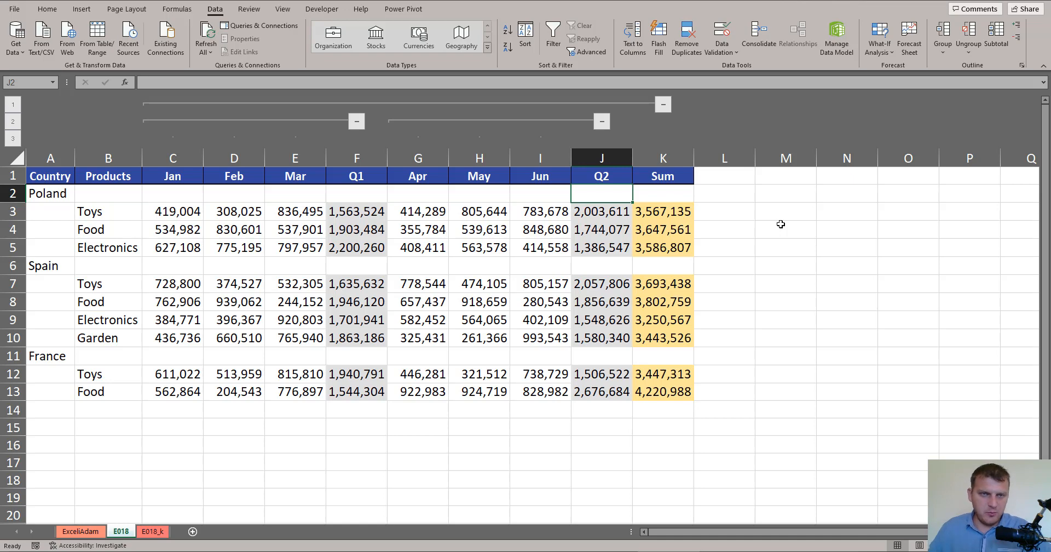
# Test the outline by collapsing the Q1, Q2 and Sum groups, and expand all columns again to outline level 3
pyautogui.click(356, 121)
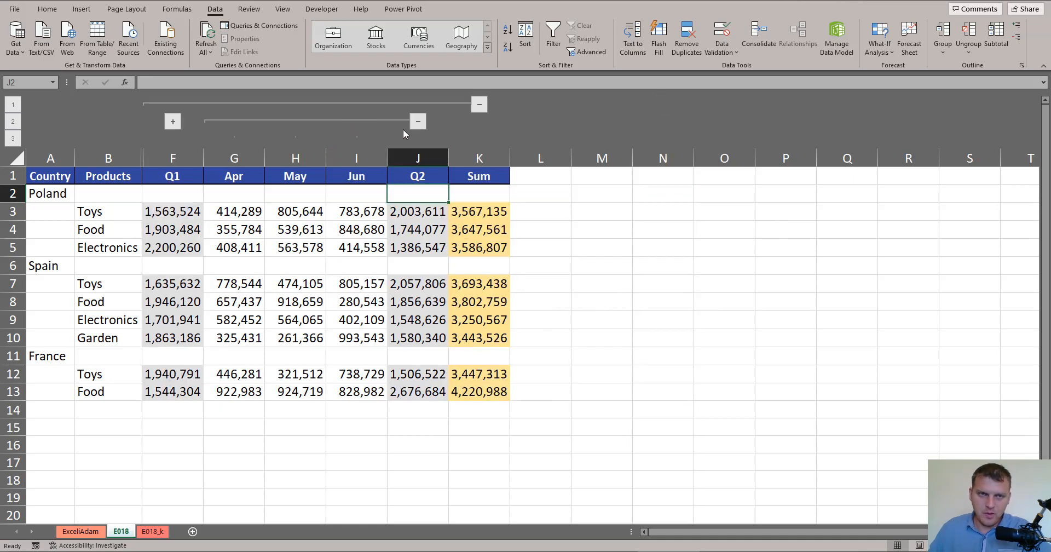
pyautogui.click(417, 121)
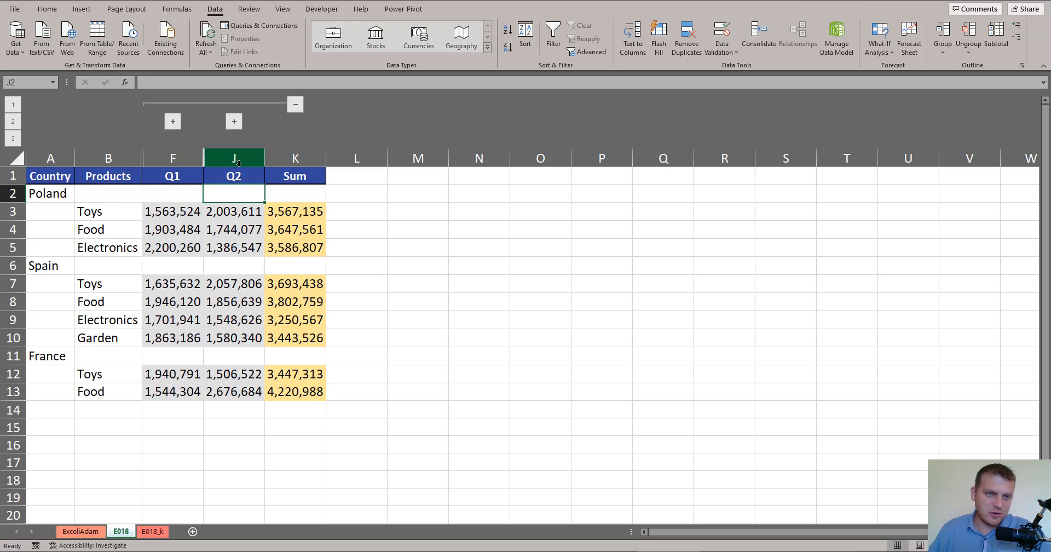
pyautogui.click(298, 106)
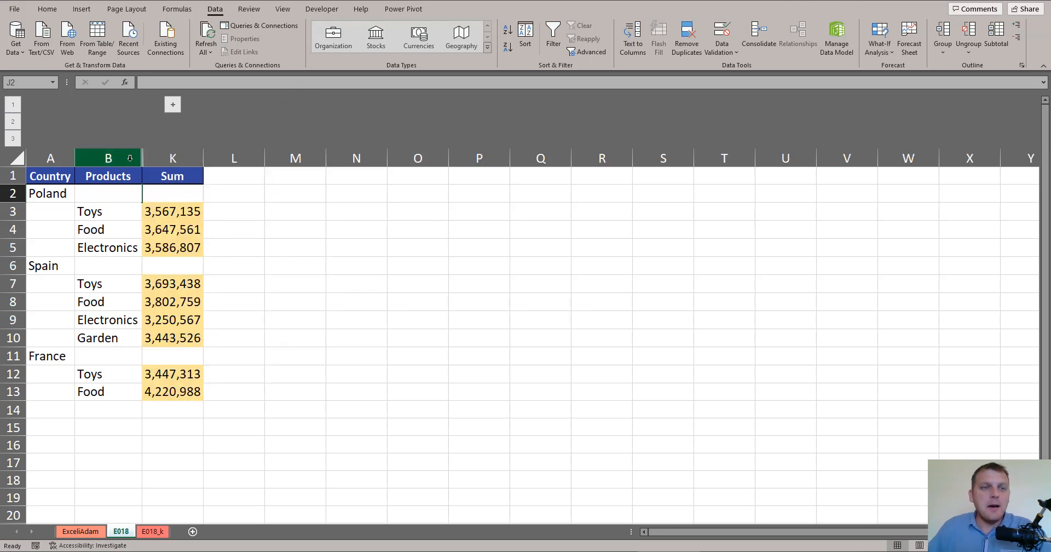
pyautogui.click(174, 107)
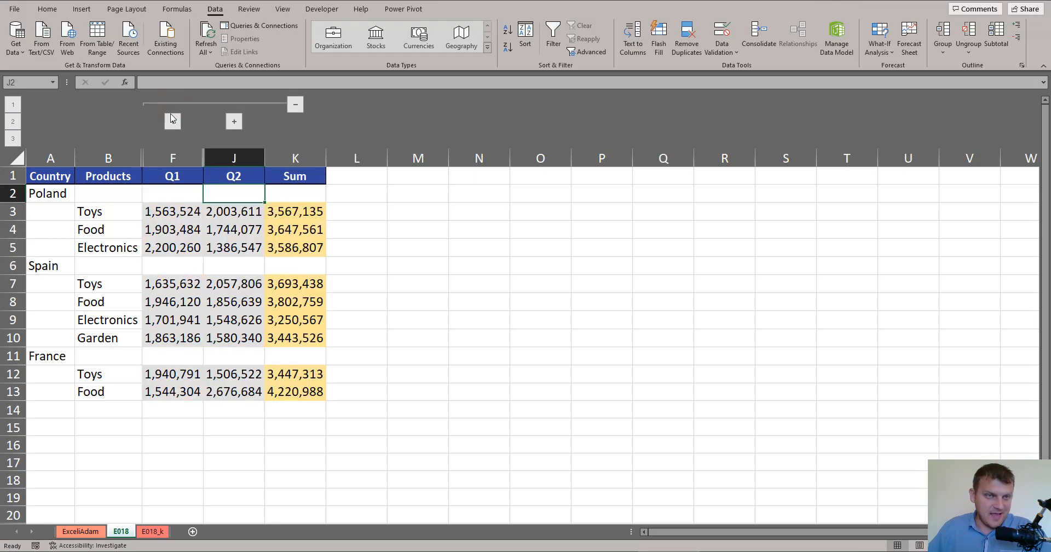
pyautogui.click(13, 138)
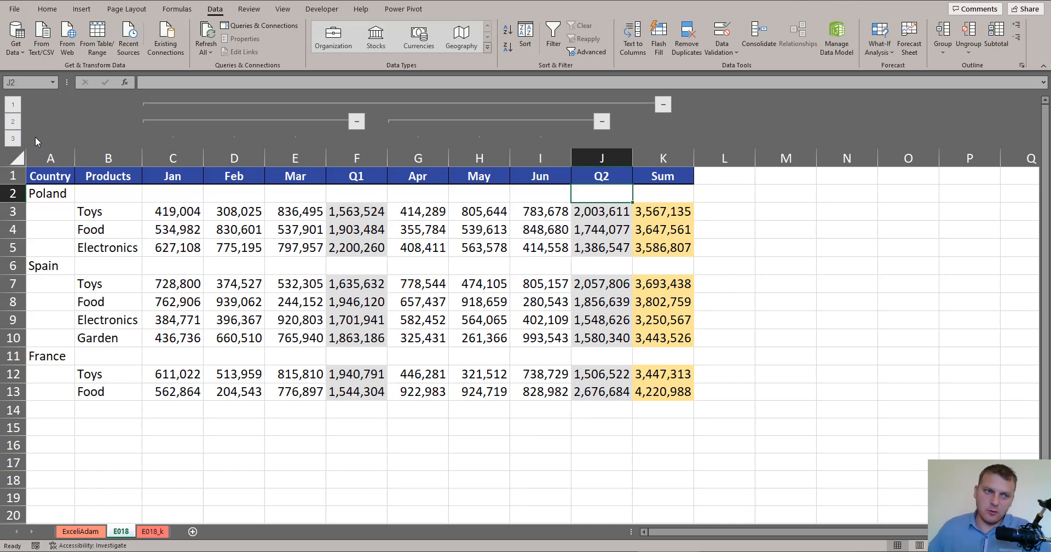
# Test the column outline by showing levels 2 and 1, and expand all columns again to level 3
pyautogui.click(12, 122)
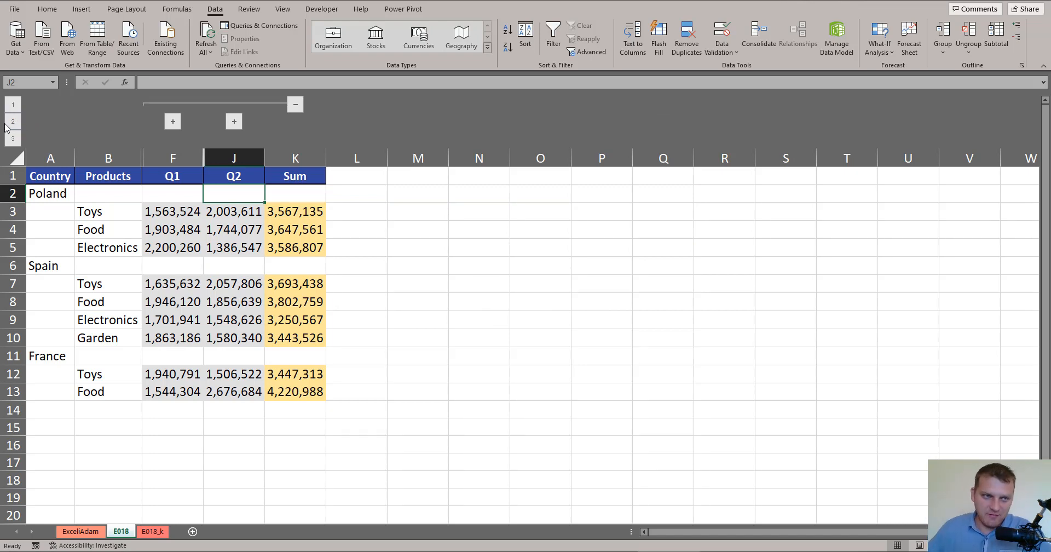
pyautogui.click(13, 104)
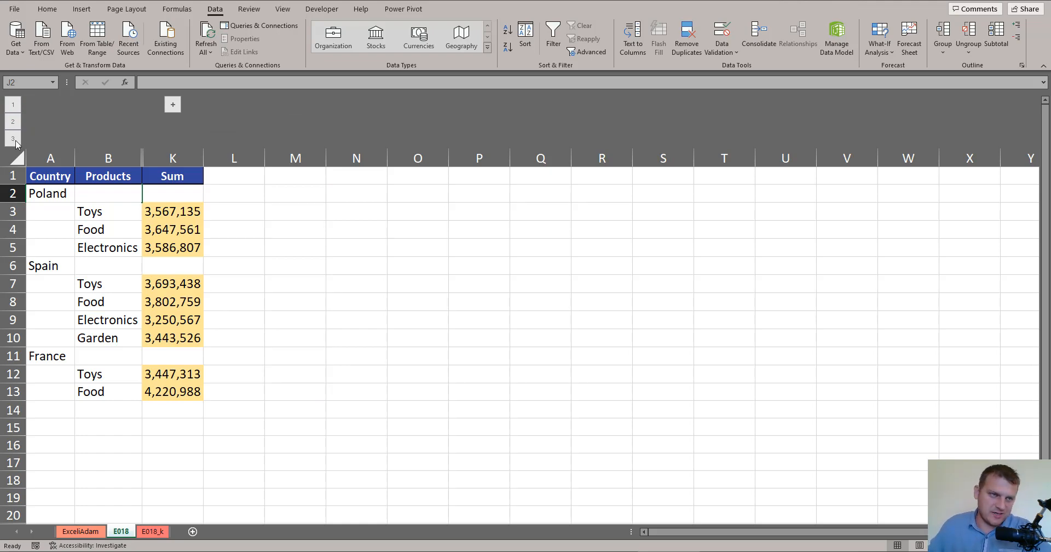
pyautogui.click(13, 138)
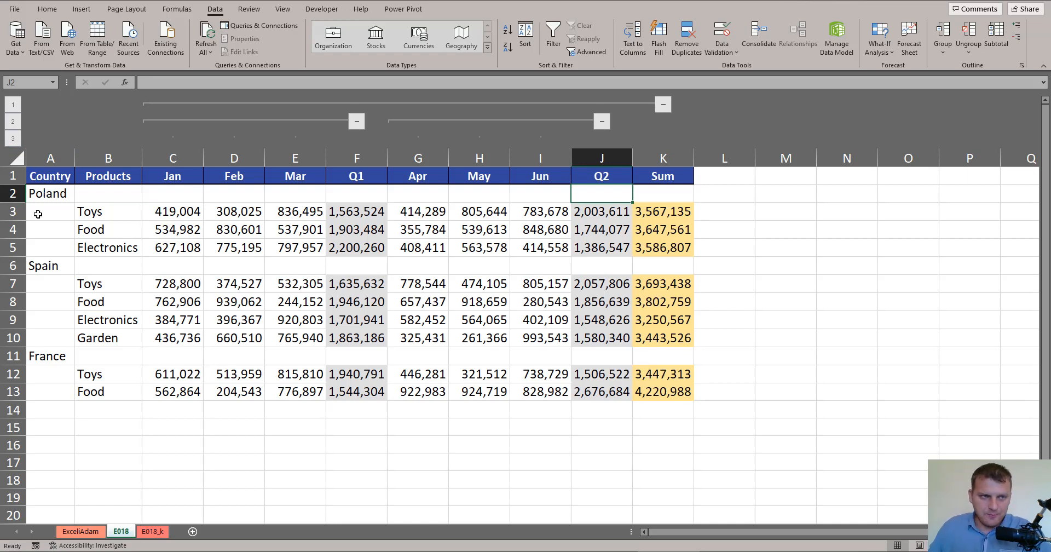
# Group Poland's product rows 3 to 5 and Spain's product rows 7 to 10 as separate row groups
pyautogui.moveTo(16, 212); pyautogui.dragTo(17, 246)
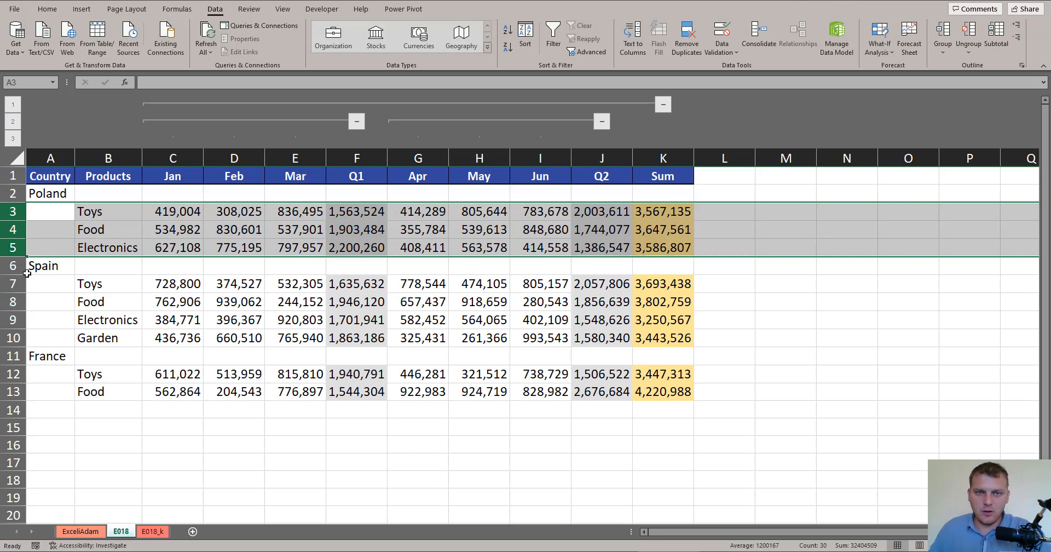
pyautogui.click(943, 34)
pyautogui.moveTo(35, 283); pyautogui.dragTo(49, 338)
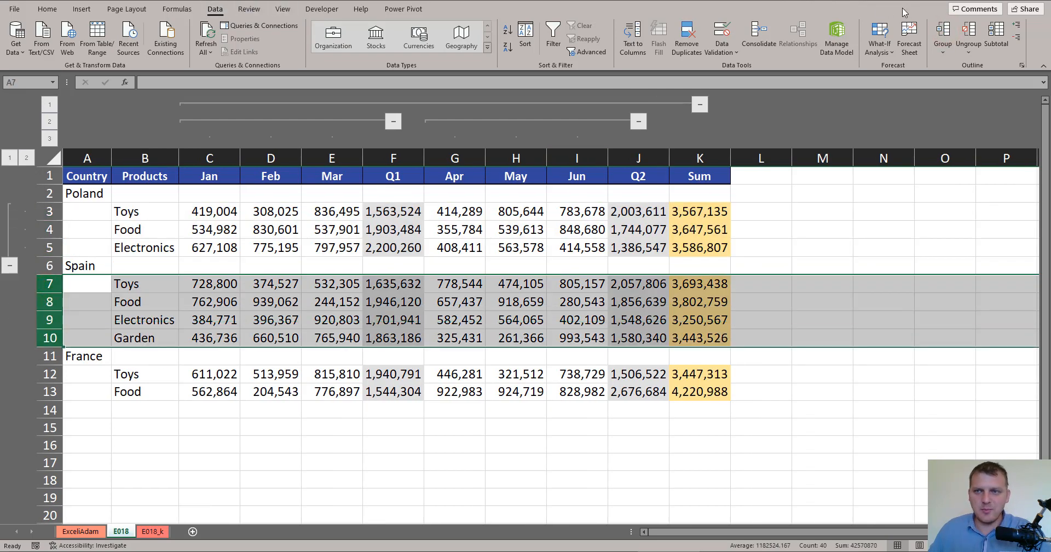
pyautogui.click(943, 34)
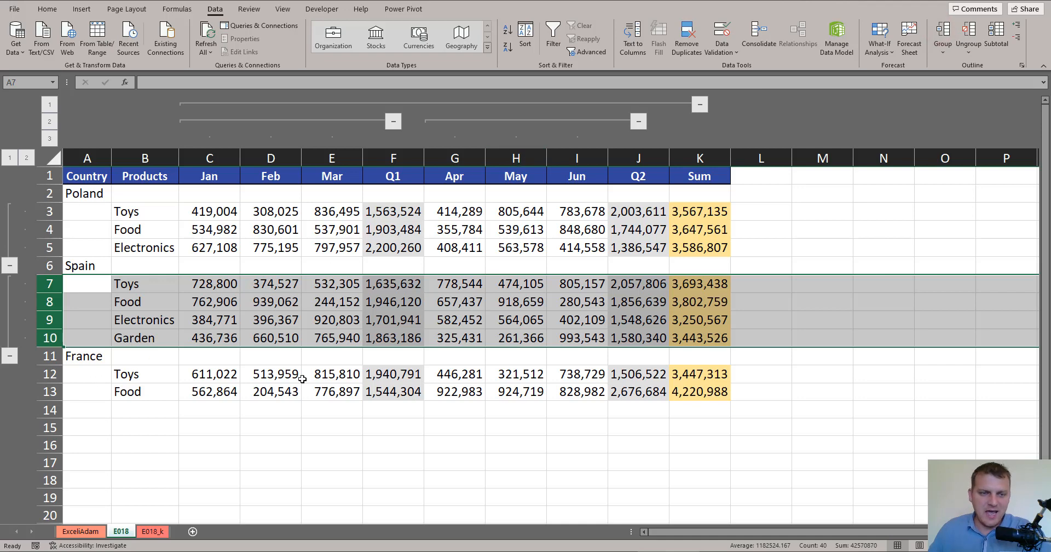
# Group France's rows 12 and 13 from the cell range D12:F13 with the Rows option, and enclose rows 2 to 14 in an outer row group
pyautogui.moveTo(262, 374); pyautogui.dragTo(387, 395)
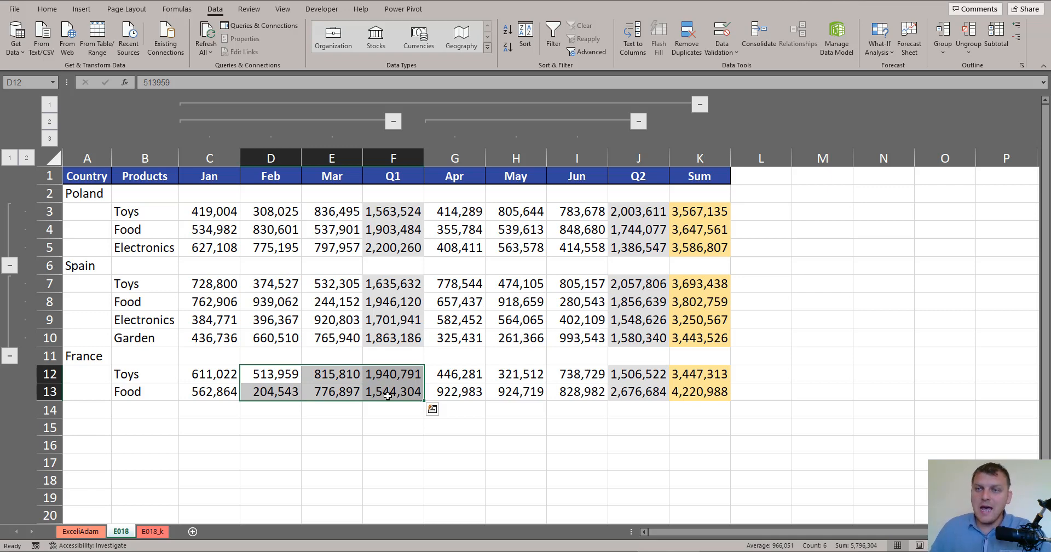
pyautogui.click(943, 33)
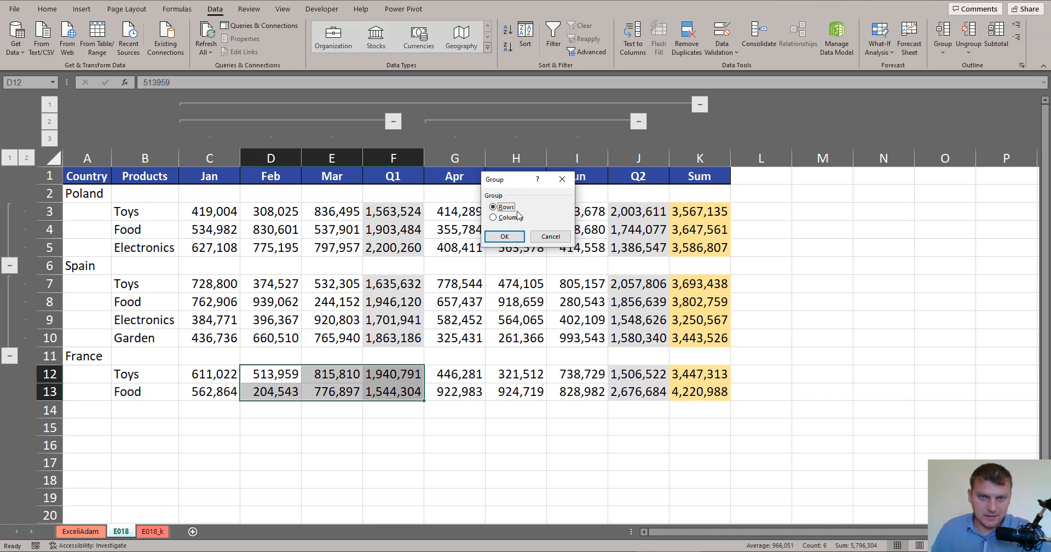
pyautogui.click(504, 237)
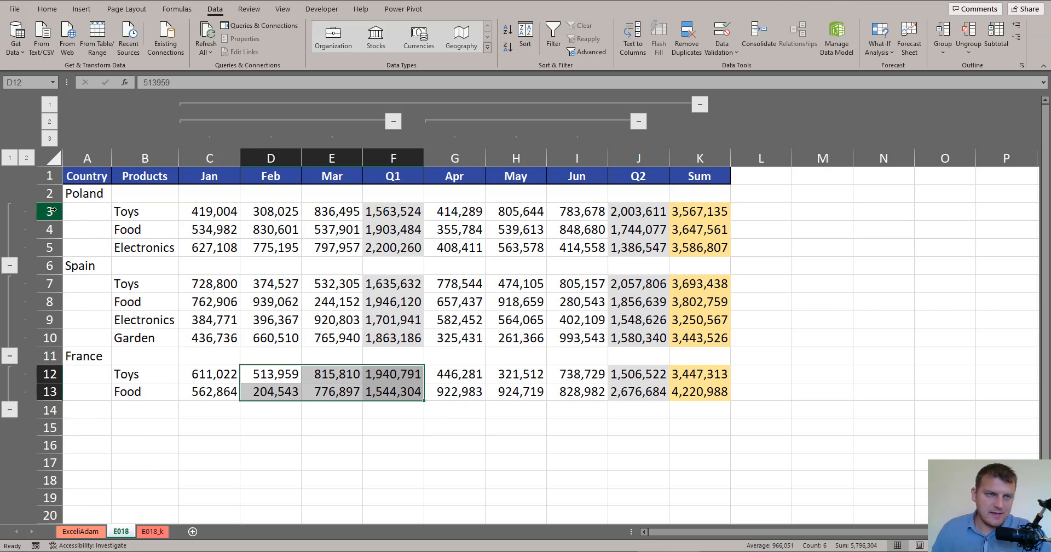
pyautogui.moveTo(49, 194); pyautogui.dragTo(49, 417)
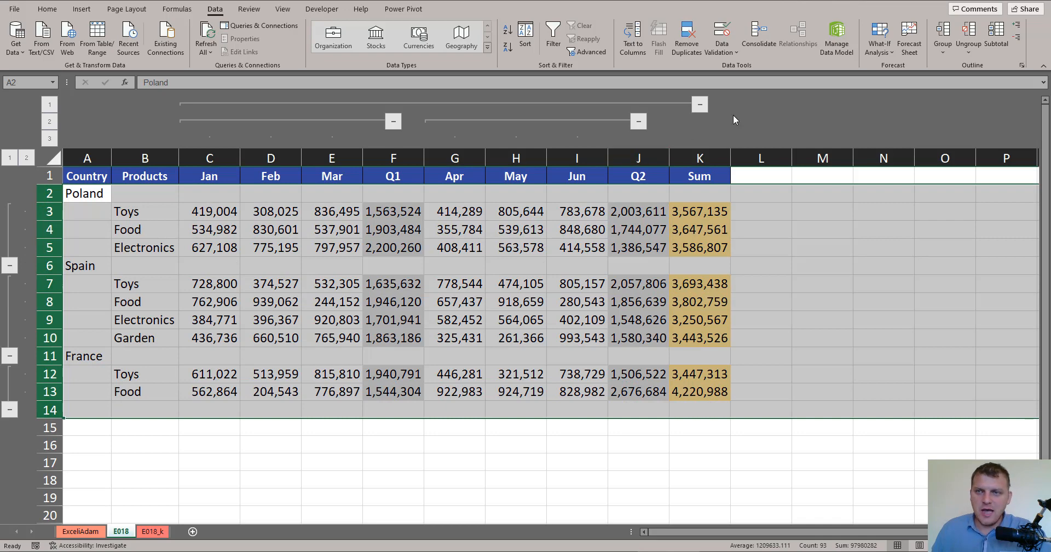
pyautogui.click(943, 34)
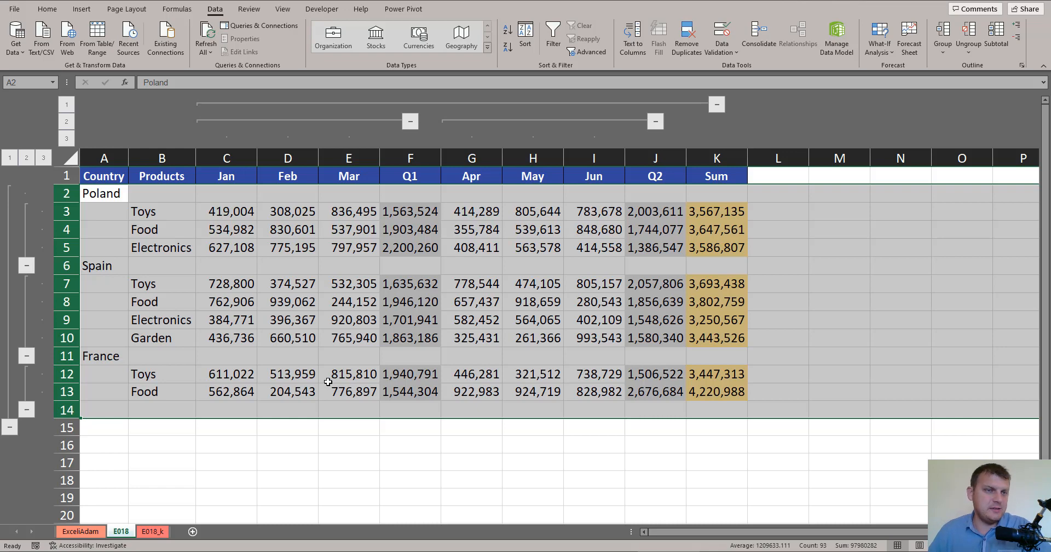
# Test the row outline by switching between levels 2, 3 and 1, and expand all rows again to level 3
pyautogui.click(30, 163)
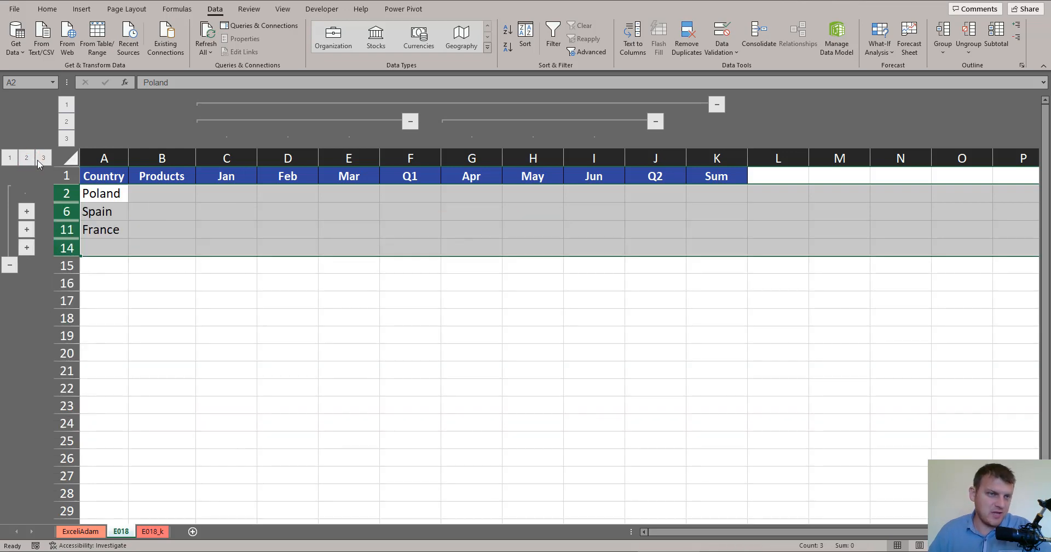
pyautogui.click(44, 163)
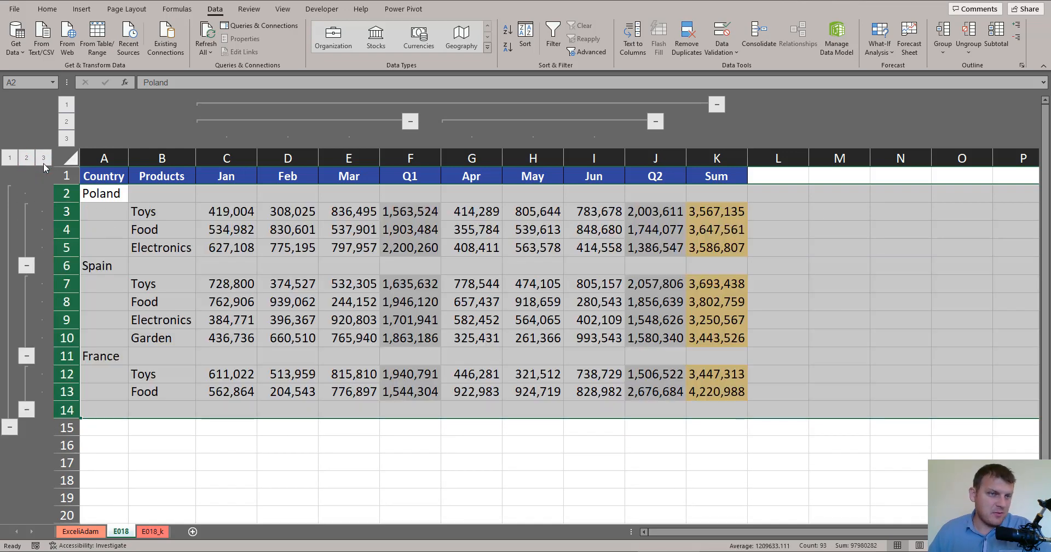
pyautogui.click(28, 158)
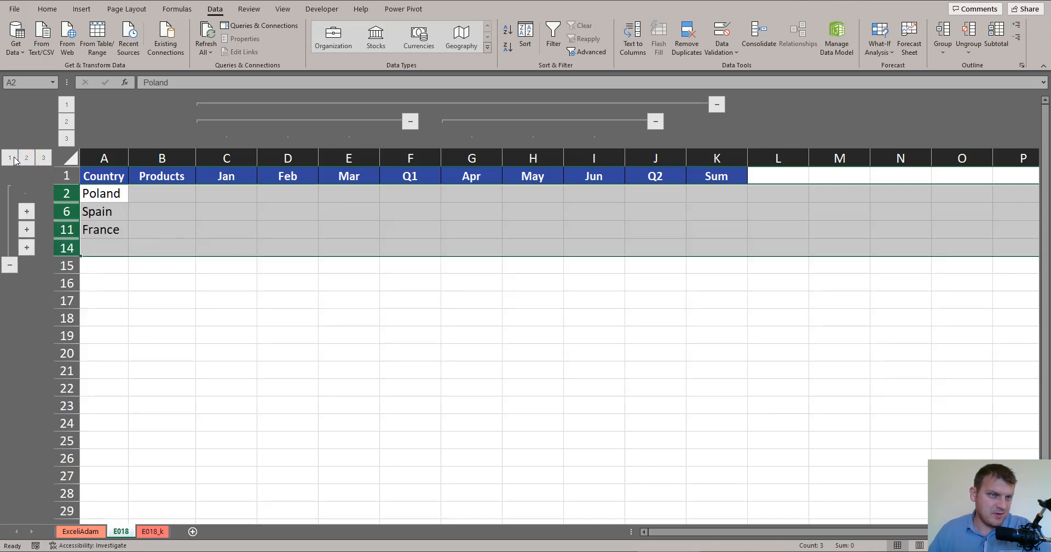
pyautogui.click(10, 158)
pyautogui.click(43, 159)
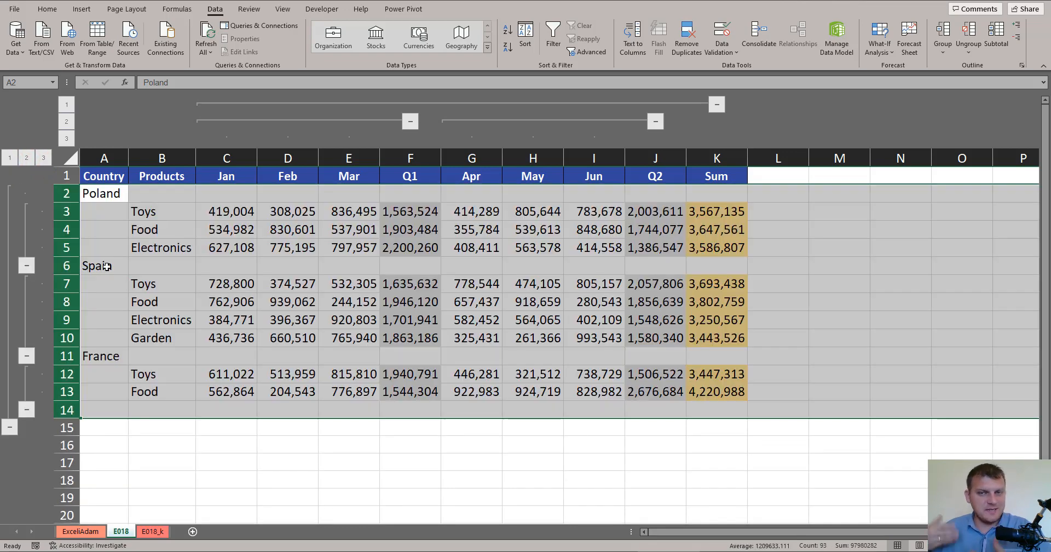